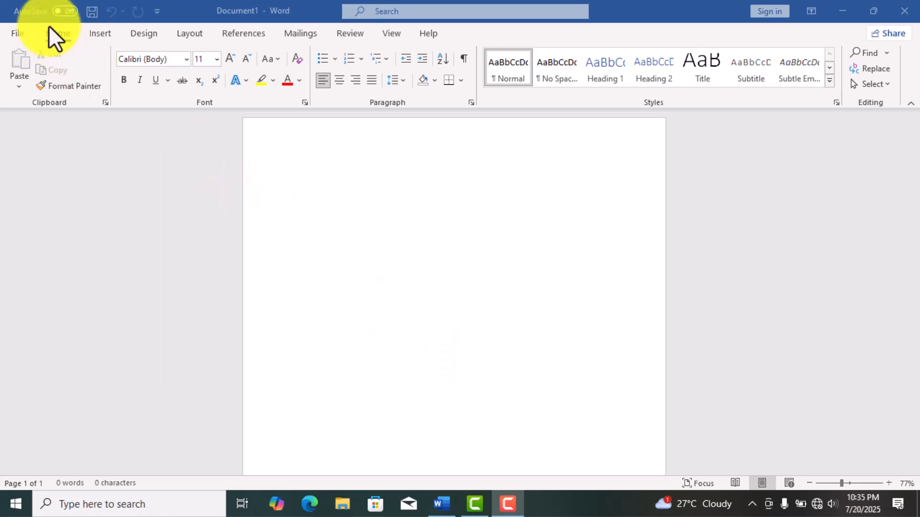
- Open the page border settings for the document and choose the Custom setting
left_click(148, 35)
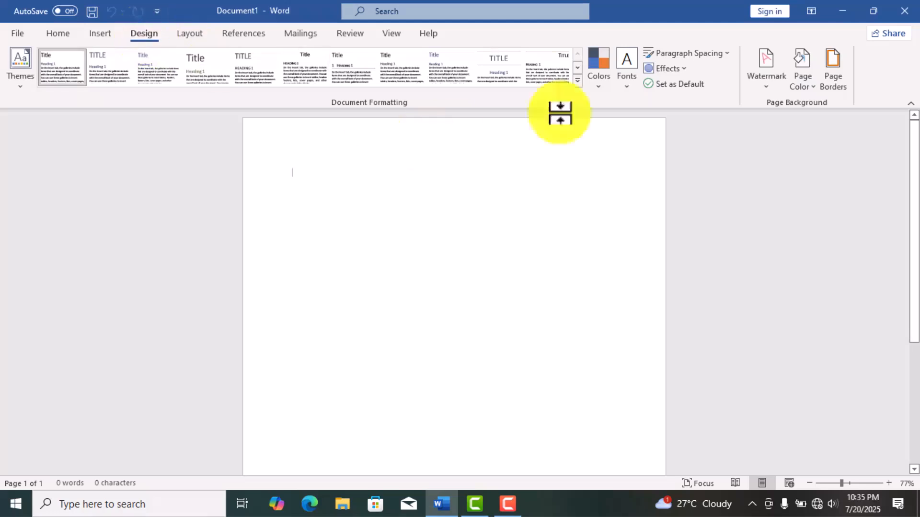
left_click(831, 67)
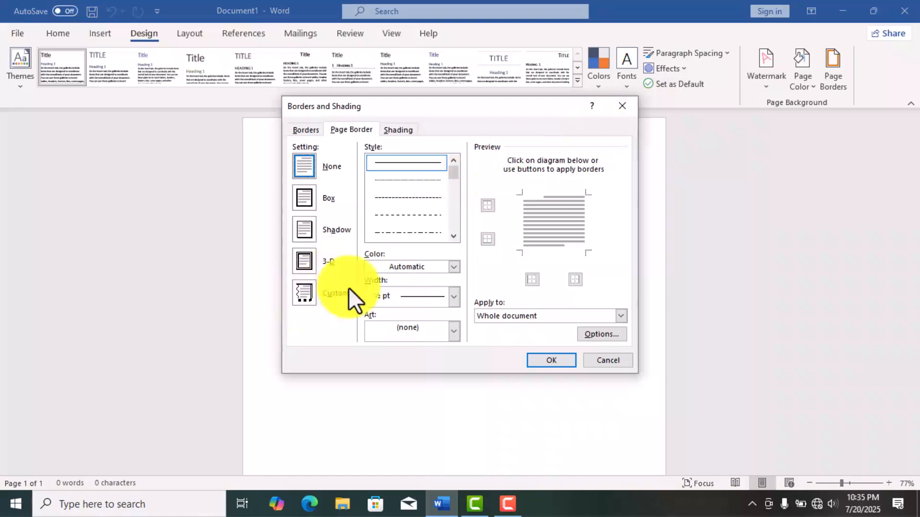
left_click(305, 297)
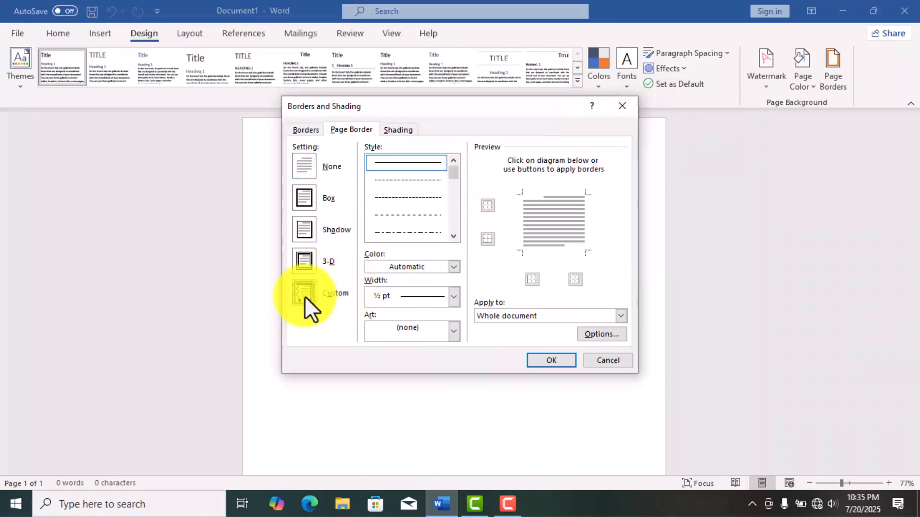
- Apply the art page border of red flowers with green leaves to the whole document
left_click(453, 332)
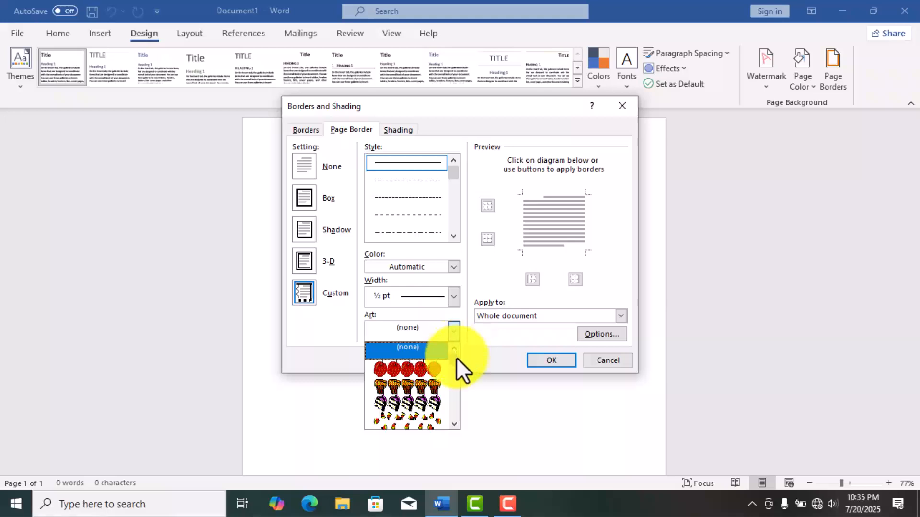
left_click(455, 334)
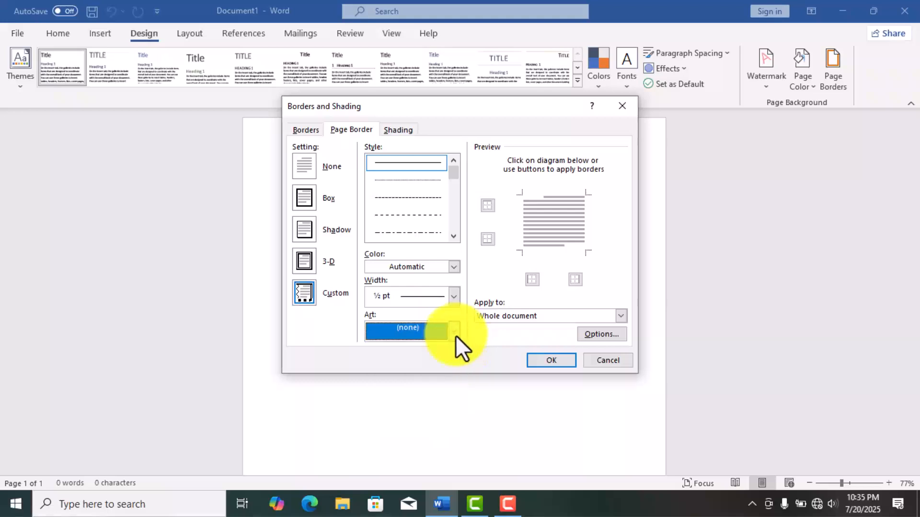
left_click(455, 330)
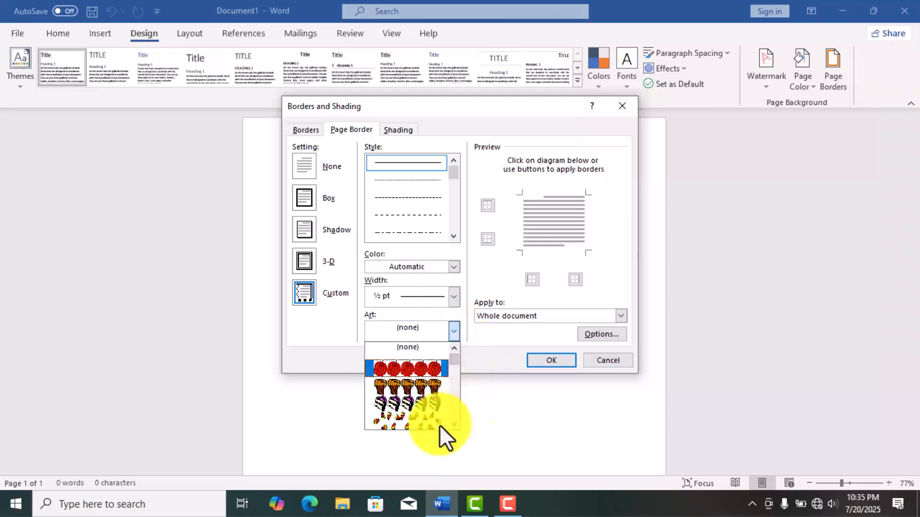
key("F9")
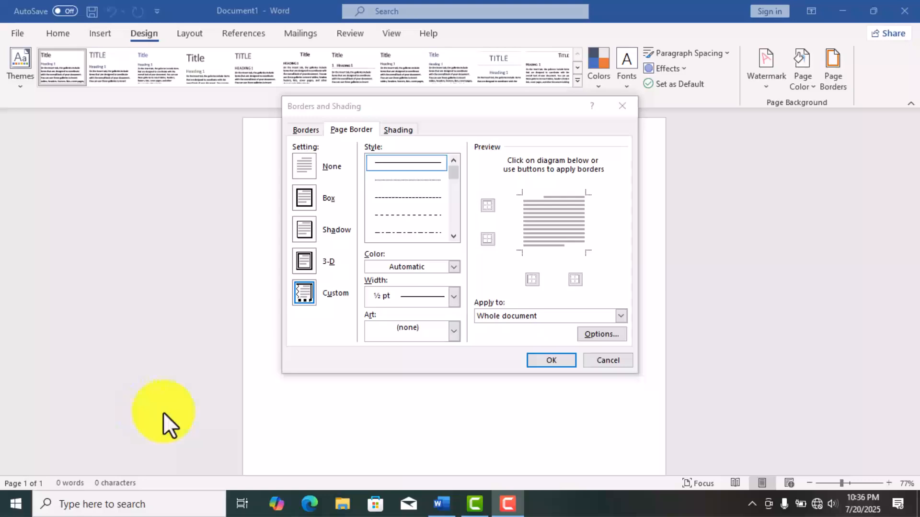
left_click(454, 331)
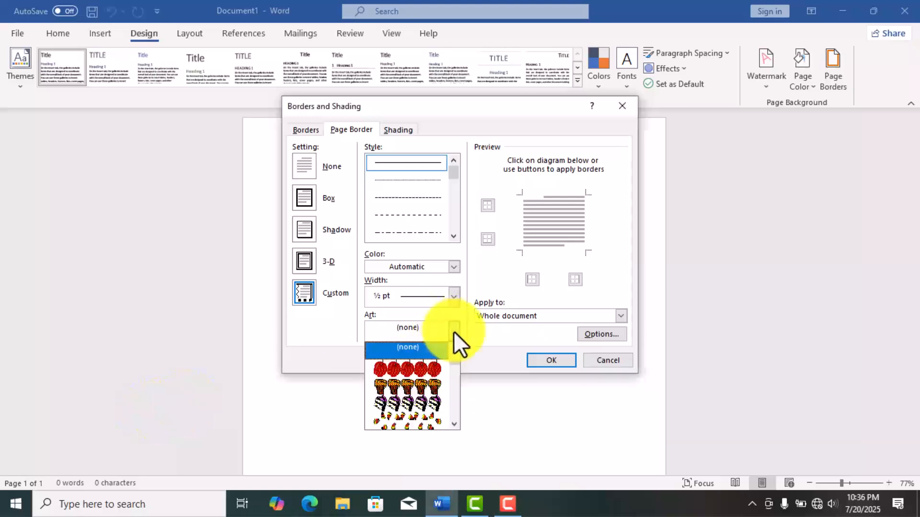
left_click(452, 425)
scroll(452, 424, "down", 10)
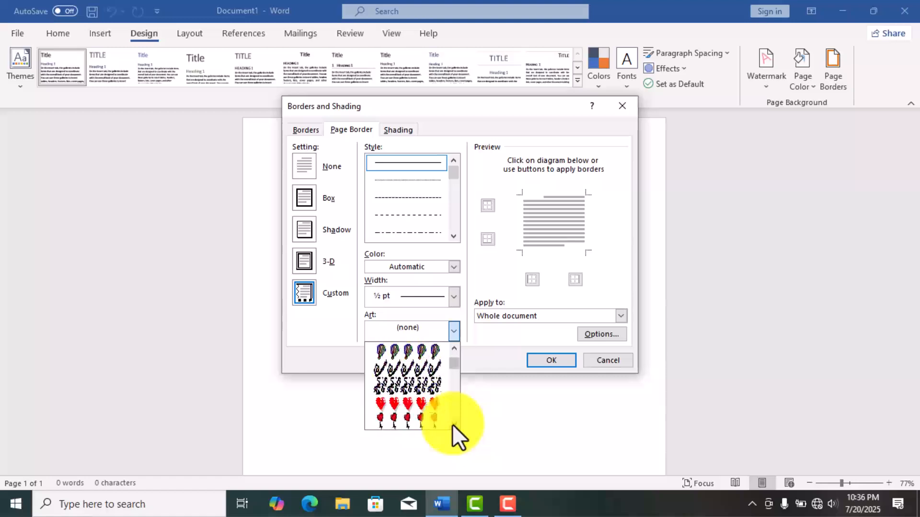
scroll(452, 424, "down", 10)
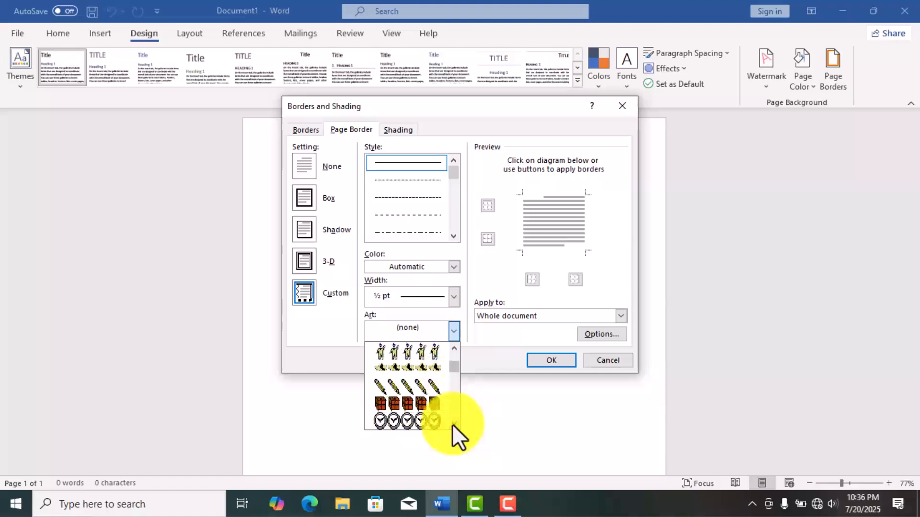
scroll(452, 424, "down", 10)
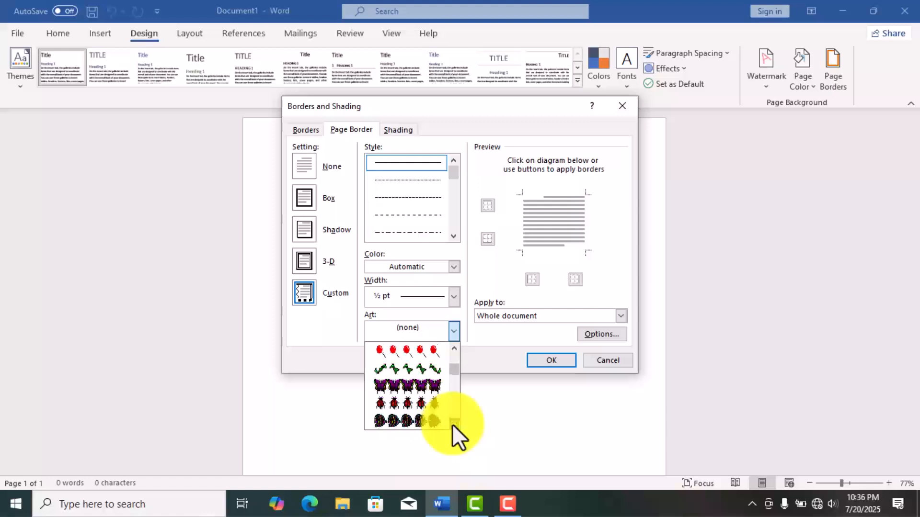
scroll(452, 424, "down", 8)
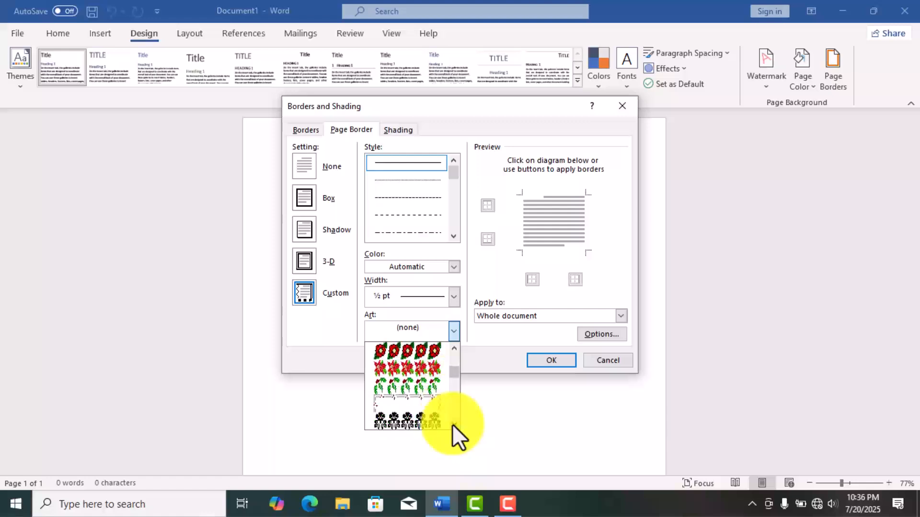
left_click(428, 383)
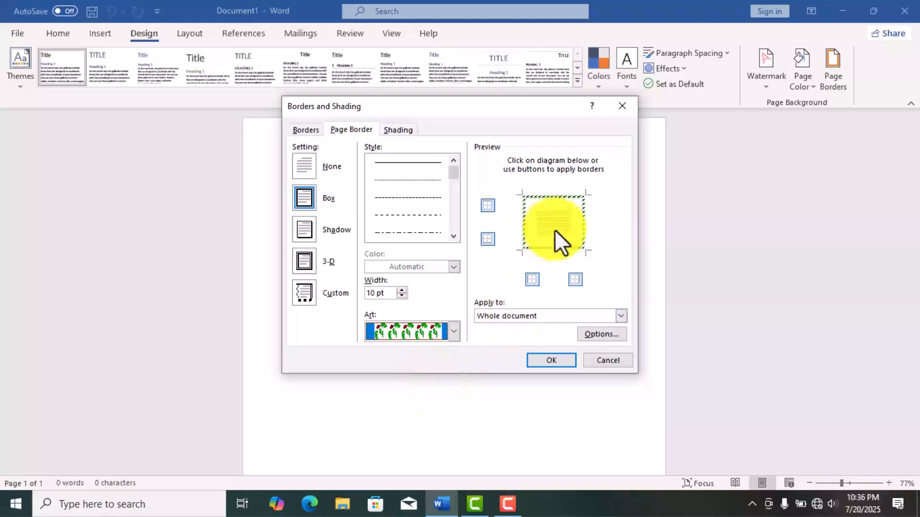
left_click(555, 361)
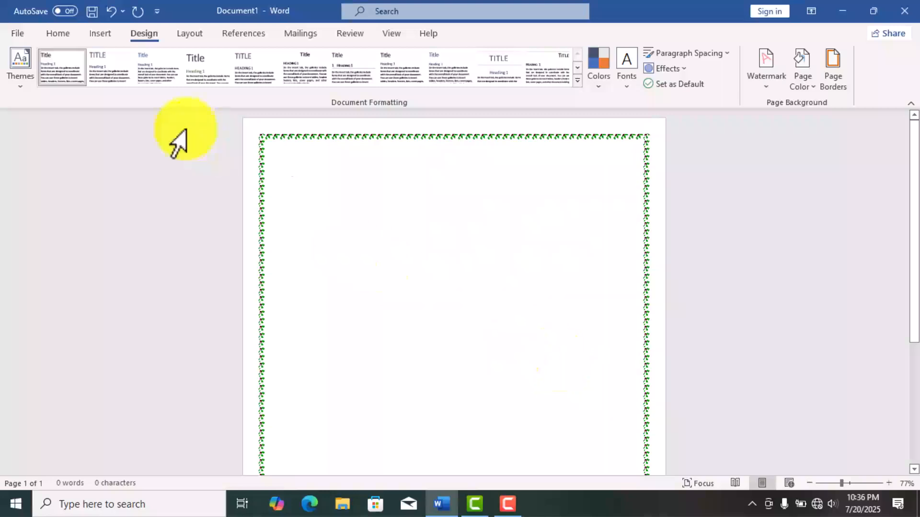
- Insert a WordArt object in the light orange filled style from the first row of styles
left_click(99, 37)
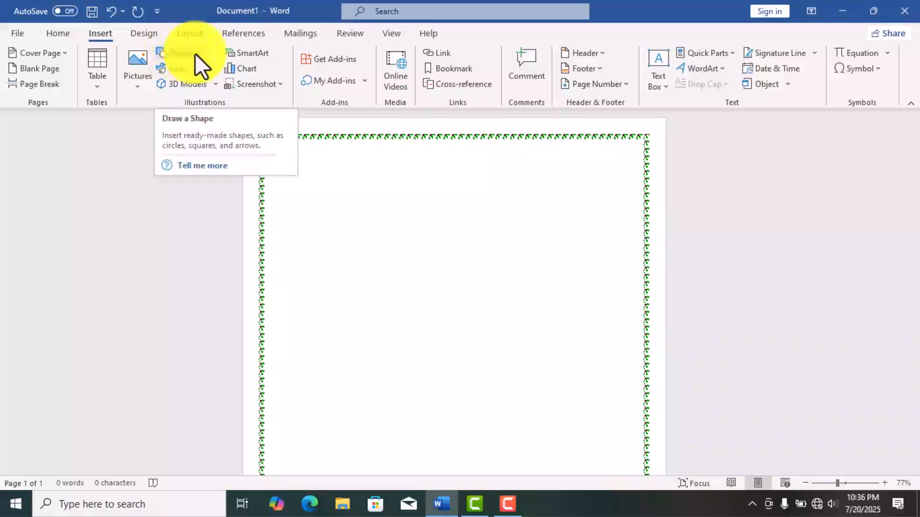
left_click(720, 68)
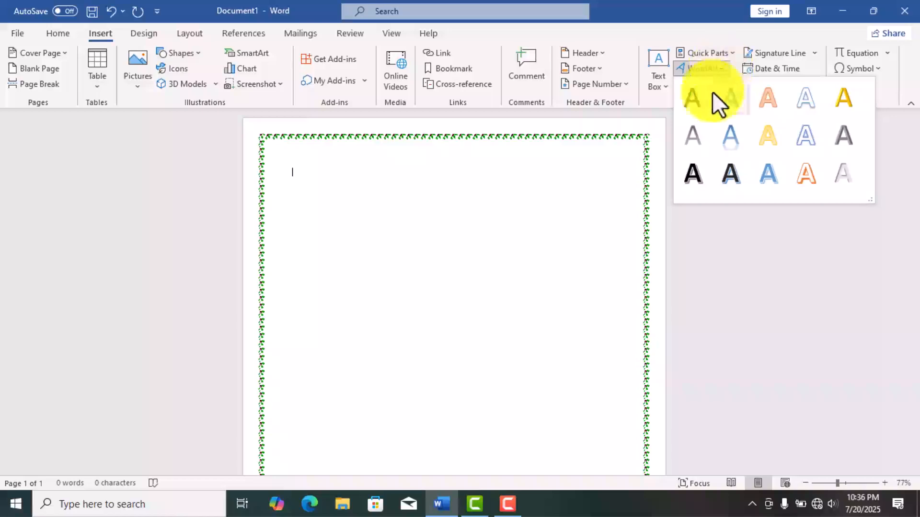
left_click(763, 101)
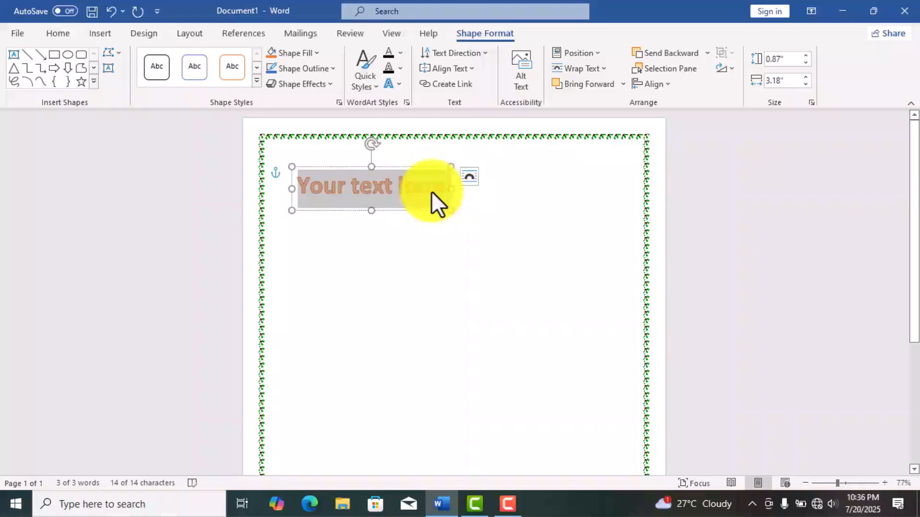
- Replace the WordArt placeholder text with "Inspiration high school"
left_click(431, 191)
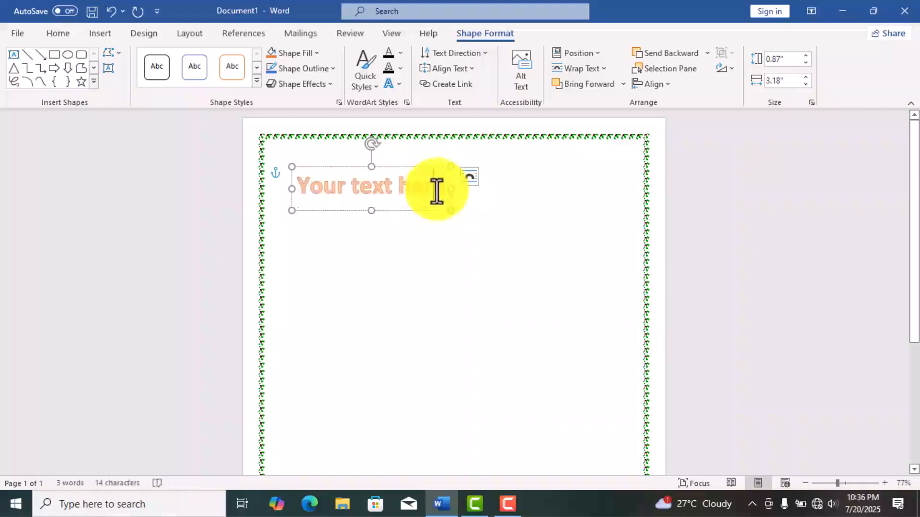
key("BackSpace")
key("BackSpace")
key("BackSpace")
key("BackSpace")
key("BackSpace")
key("BackSpace")
key("BackSpace")
key("BackSpace")
key("BackSpace")
key("BackSpace")
key("BackSpace")
key("BackSpace")
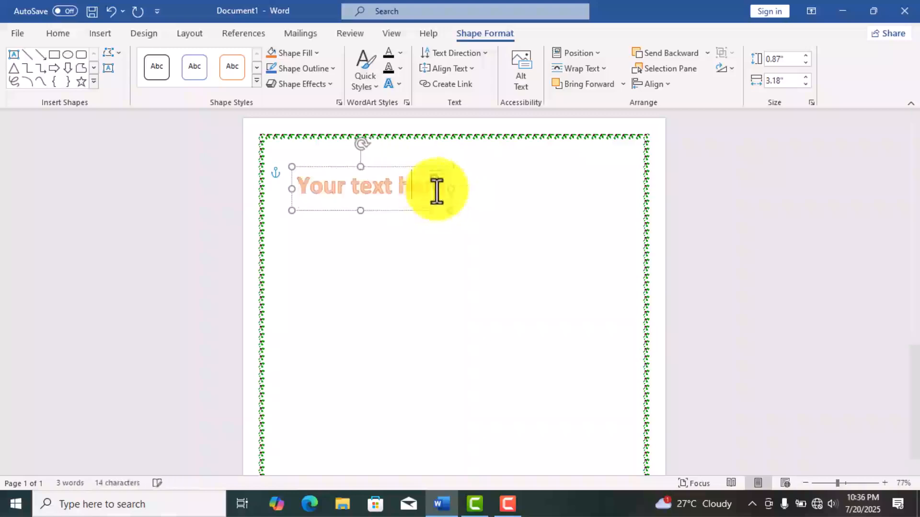
key("BackSpace")
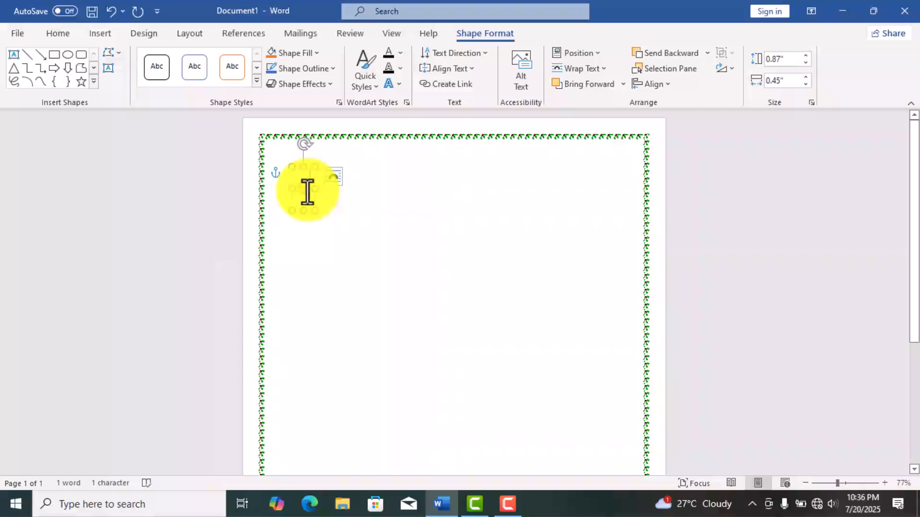
key("BackSpace")
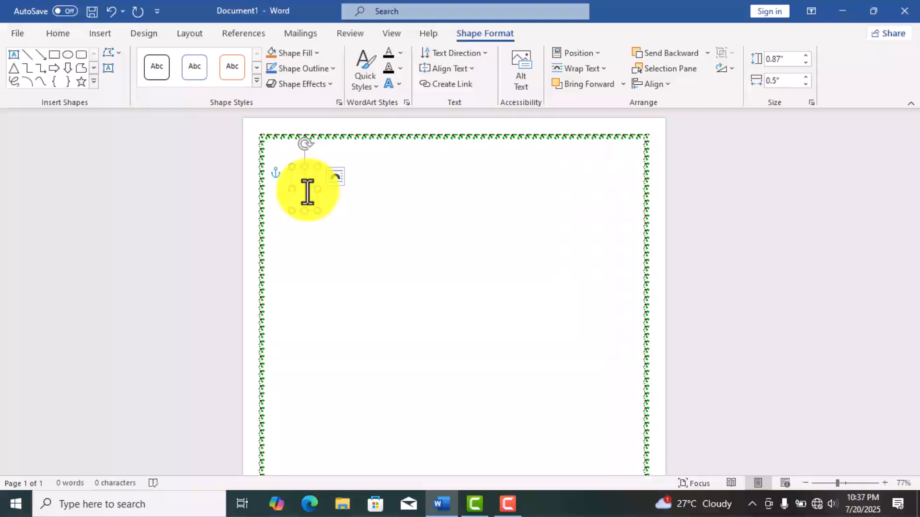
type("Inv")
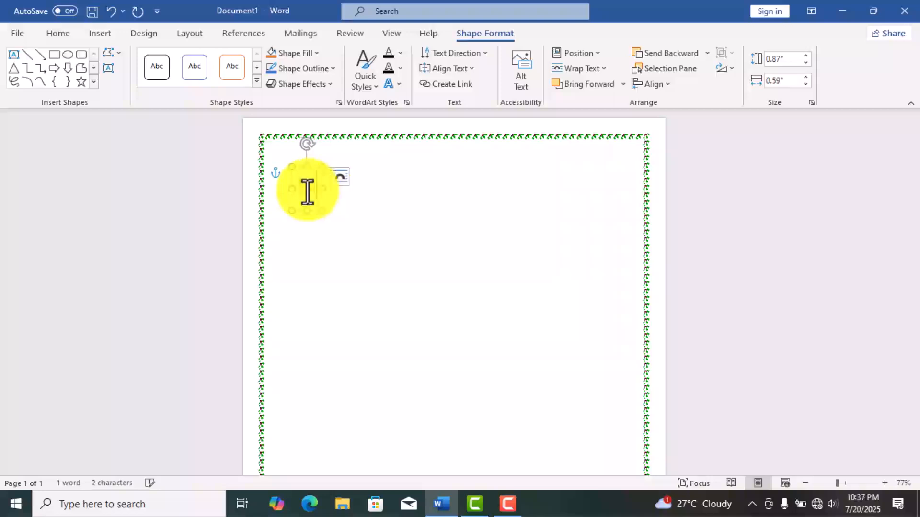
type("spi")
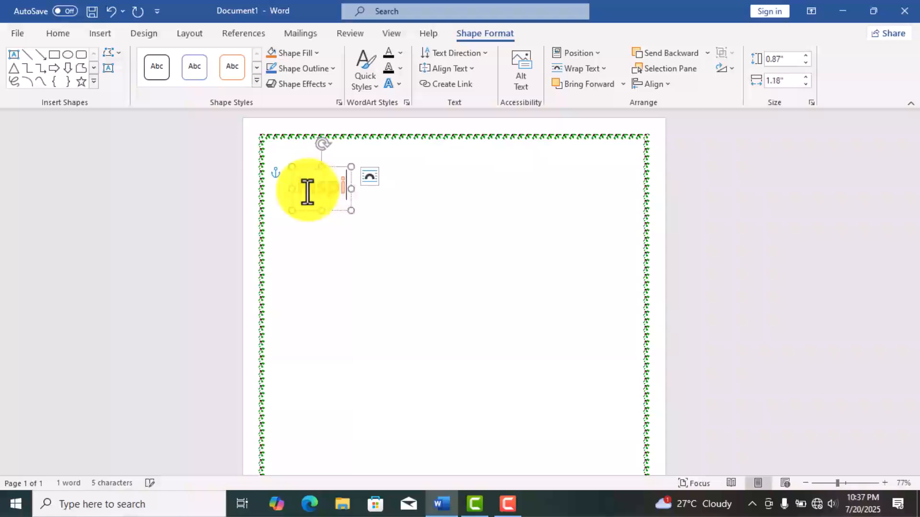
type("rati")
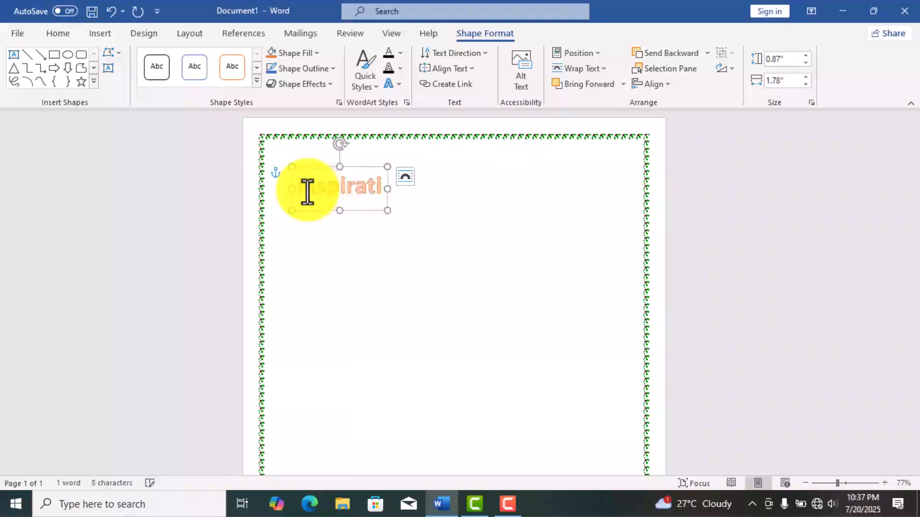
type("on")
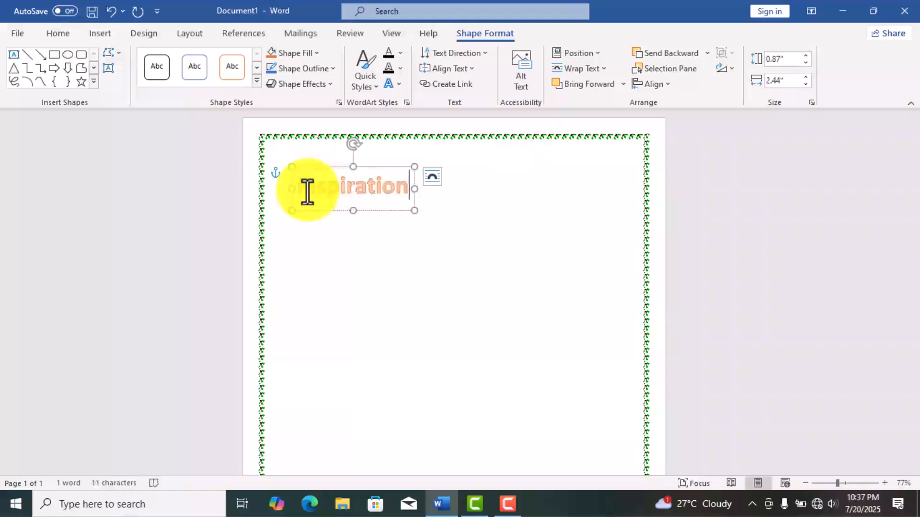
type(" h")
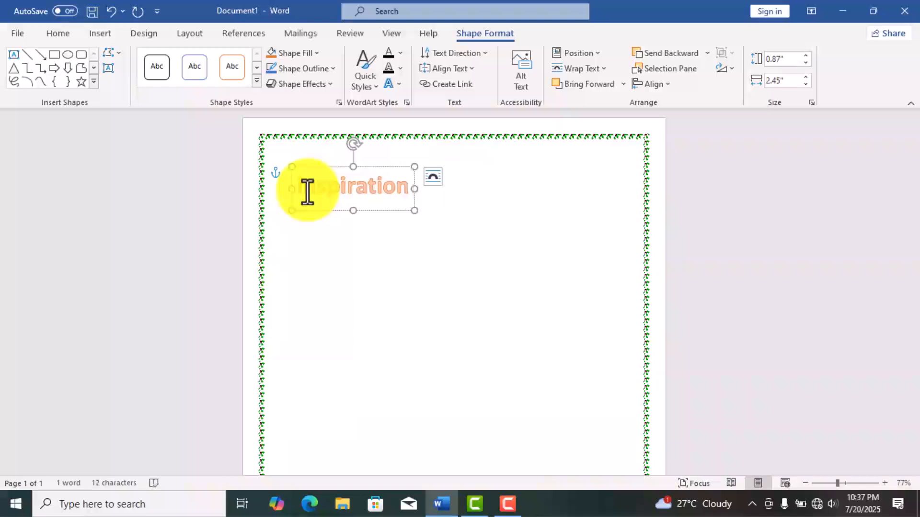
type("ig")
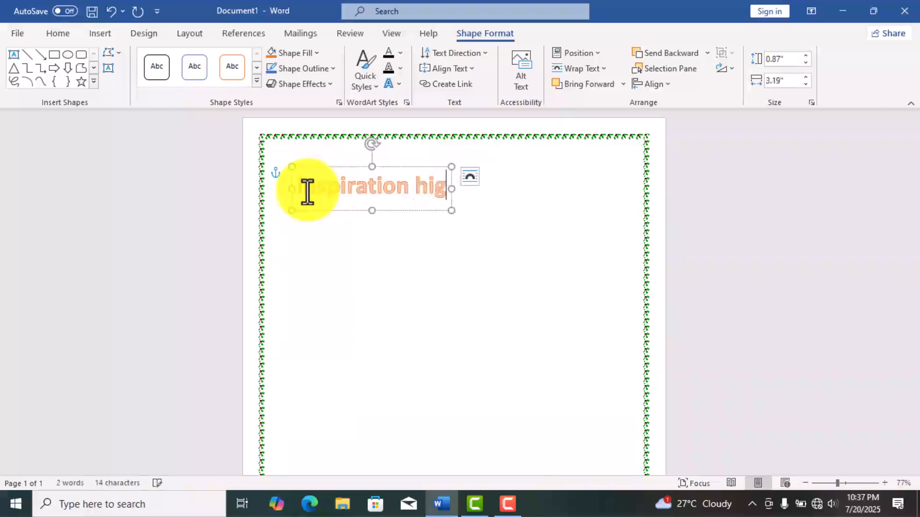
type("h")
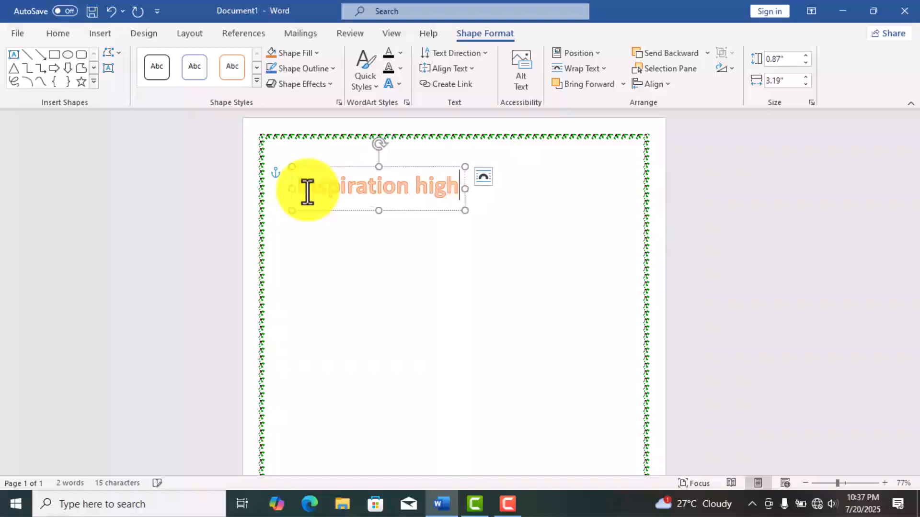
type(" sc")
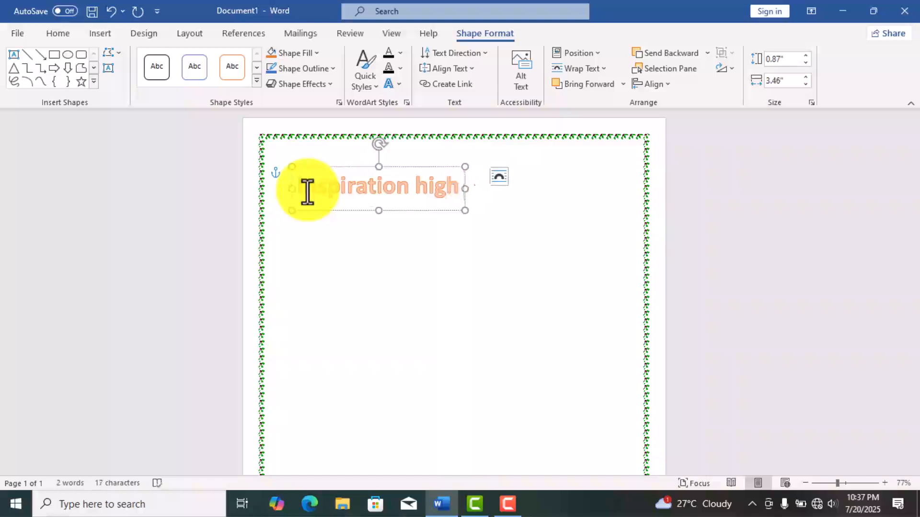
type("hool")
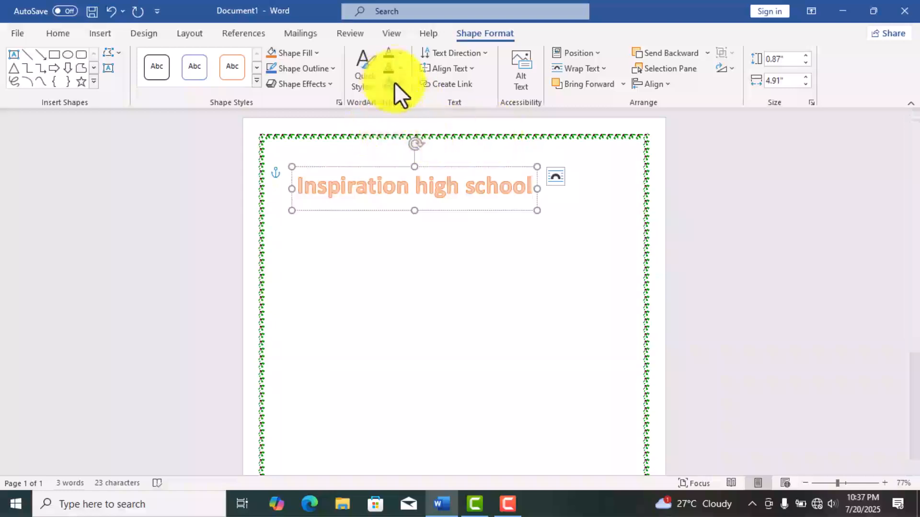
- Try the downward-arching warp transform from the third warp row on the WordArt heading
left_click(400, 94)
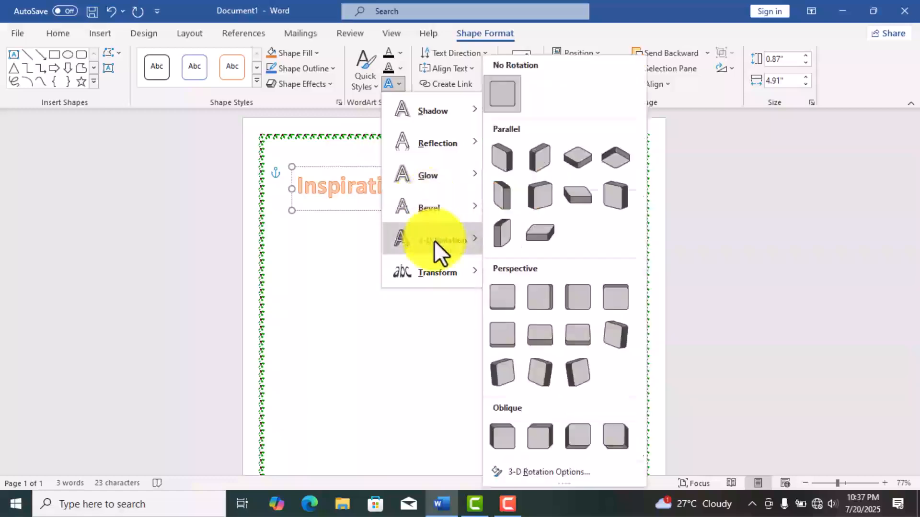
mouse_move(441, 272)
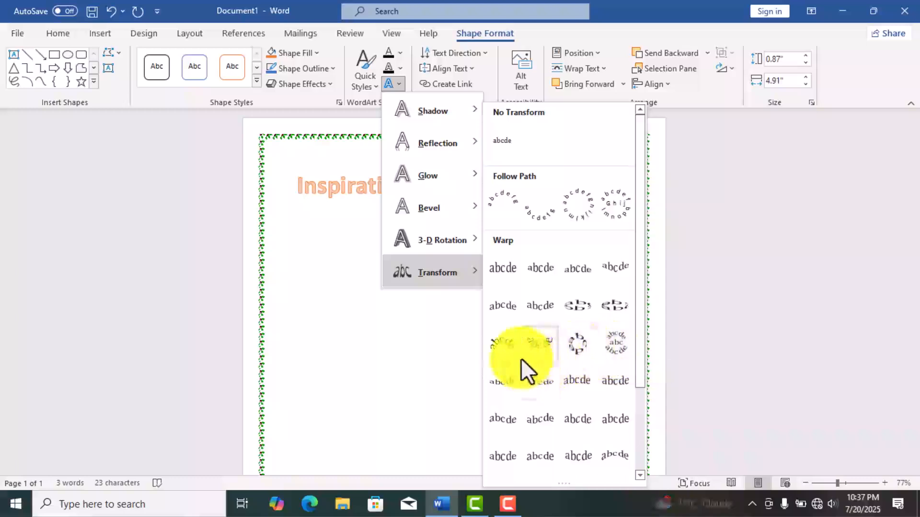
left_click(543, 345)
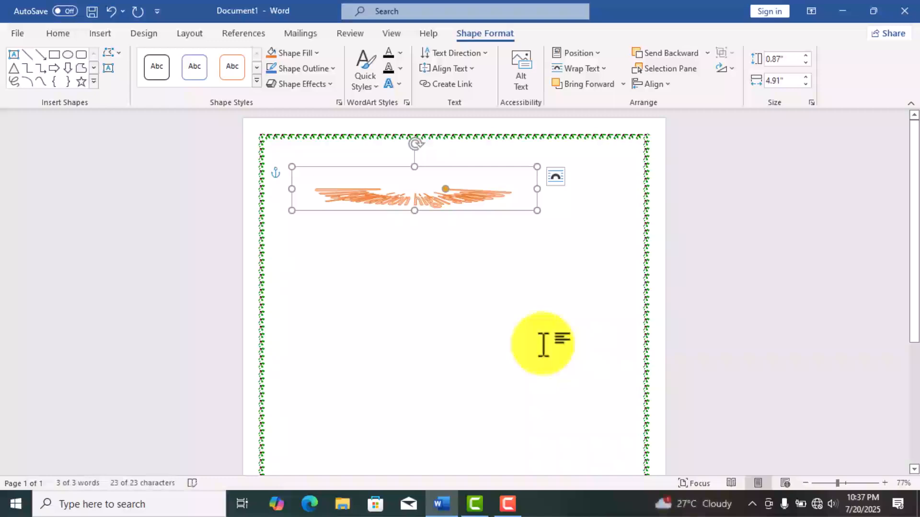
- Set the WordArt heading's transform to the gently upward-arched warp, third in the fourth warp row
left_click(398, 82)
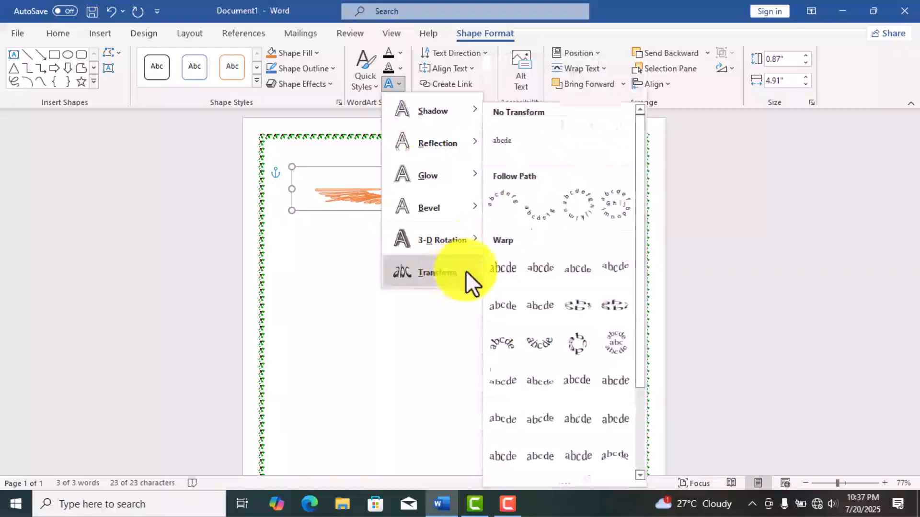
left_click(577, 384)
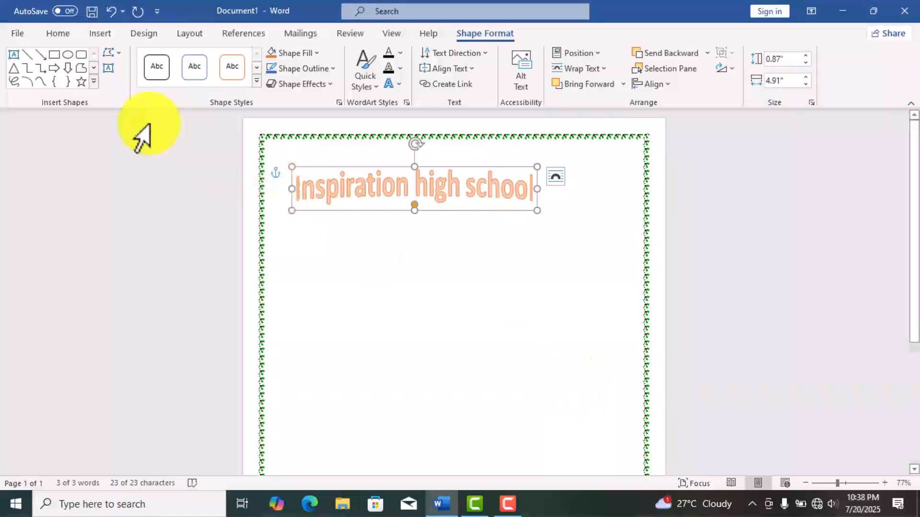
- Change the case of the curved WordArt heading to UPPERCASE
left_click(53, 36)
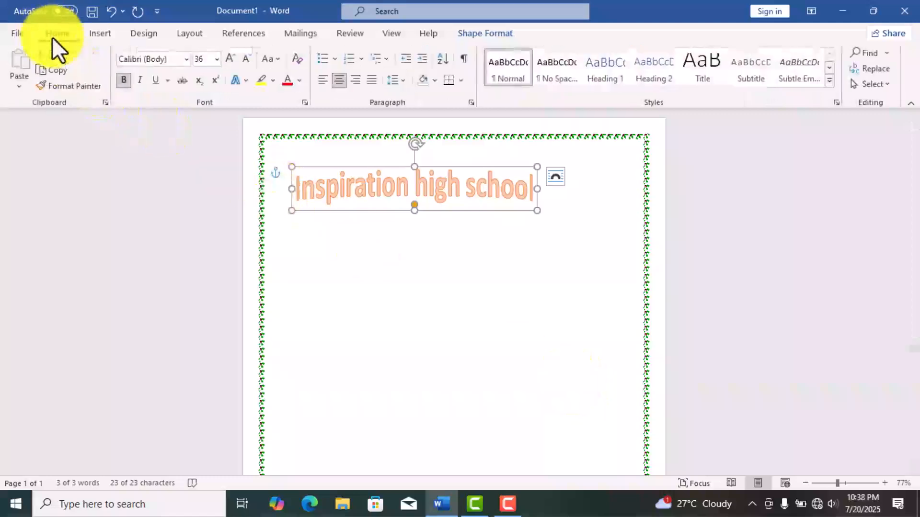
left_click(277, 59)
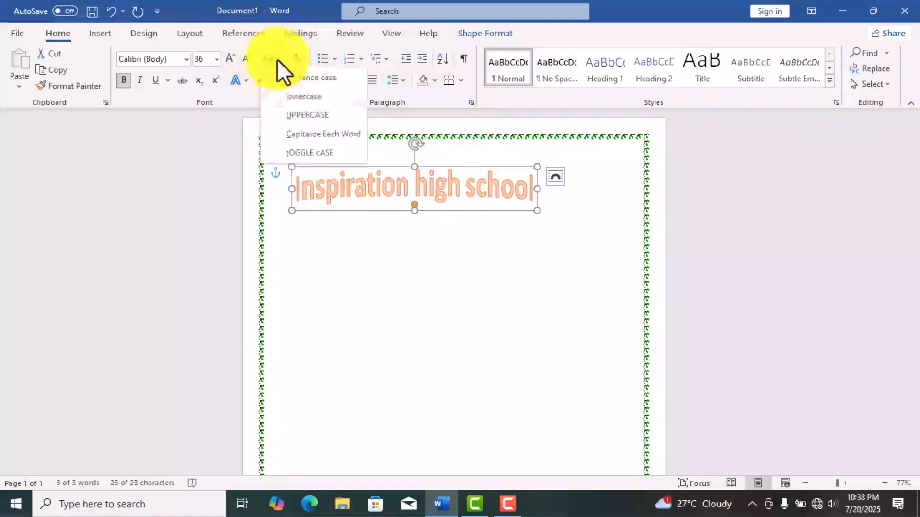
left_click(307, 120)
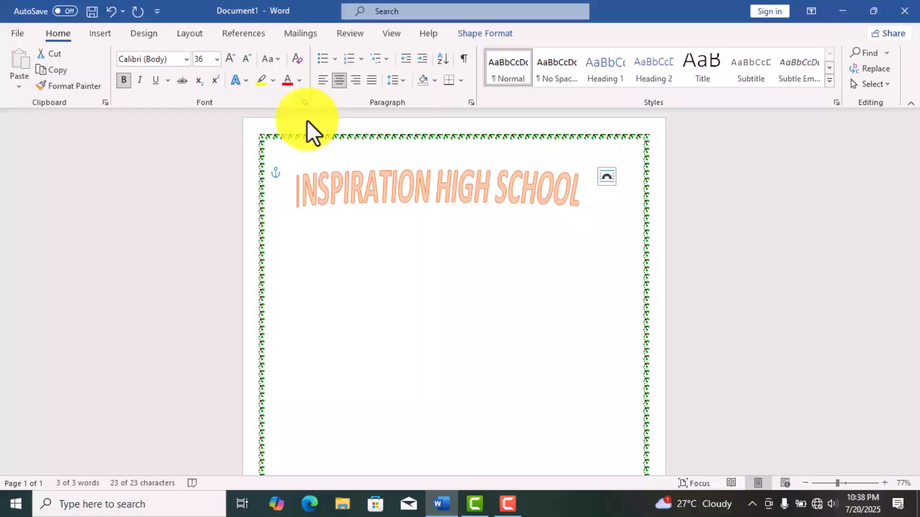
left_click(374, 227)
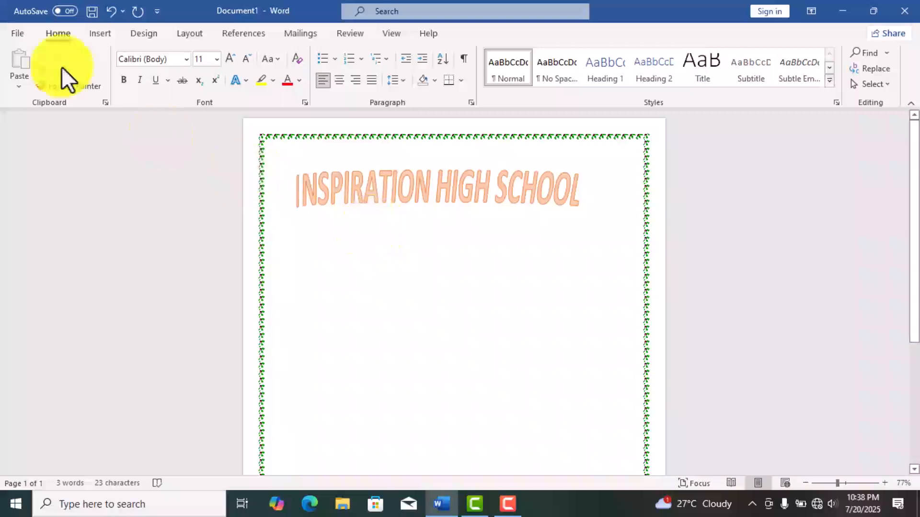
- Draw a Curved and Tilted Down ribbon about 6.49" wide and 0.61" high, and place it directly beneath the WordArt heading
left_click(110, 39)
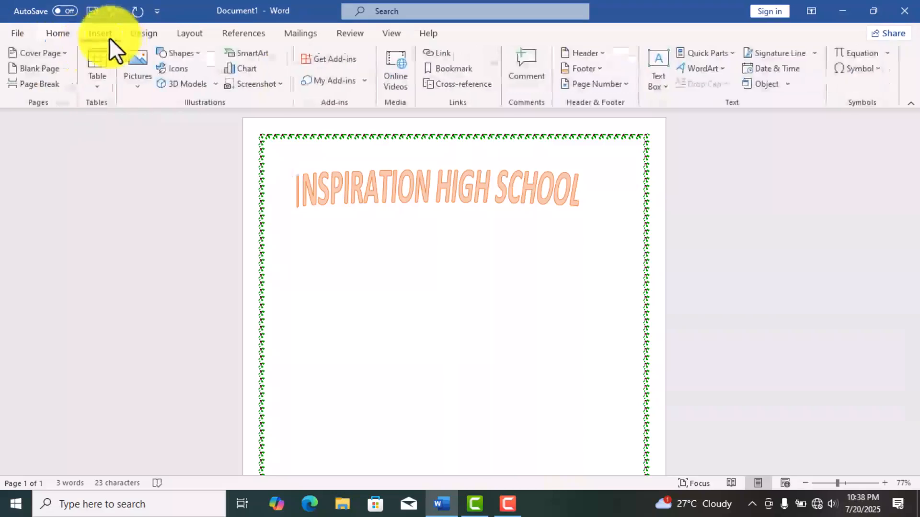
left_click(197, 53)
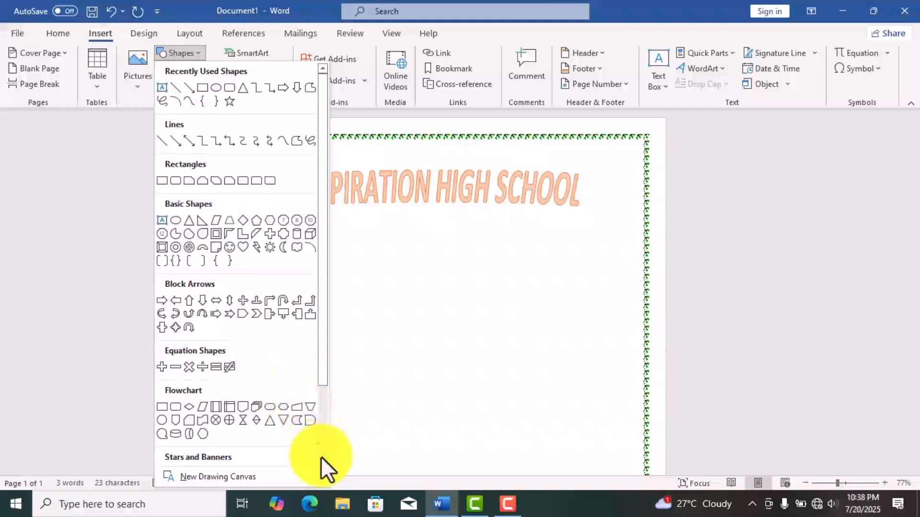
scroll(320, 456, "down", 1)
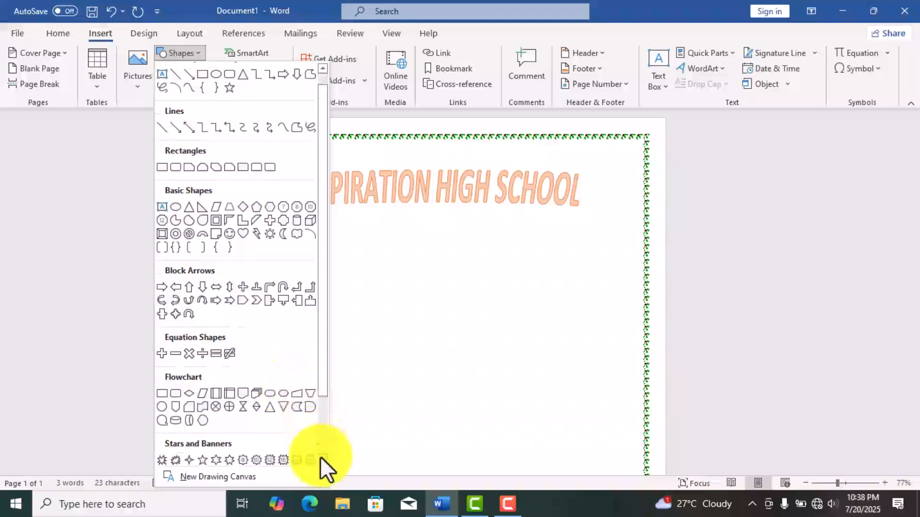
scroll(321, 456, "down", 1)
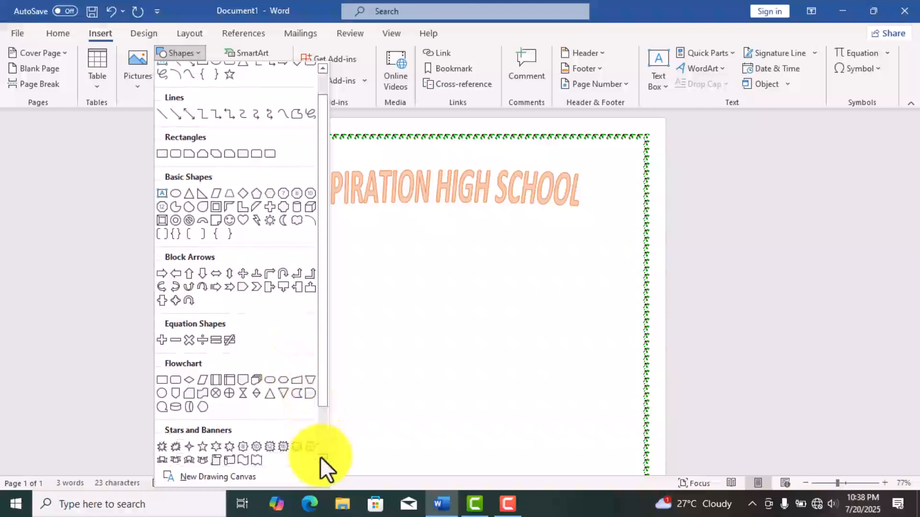
left_click(202, 459)
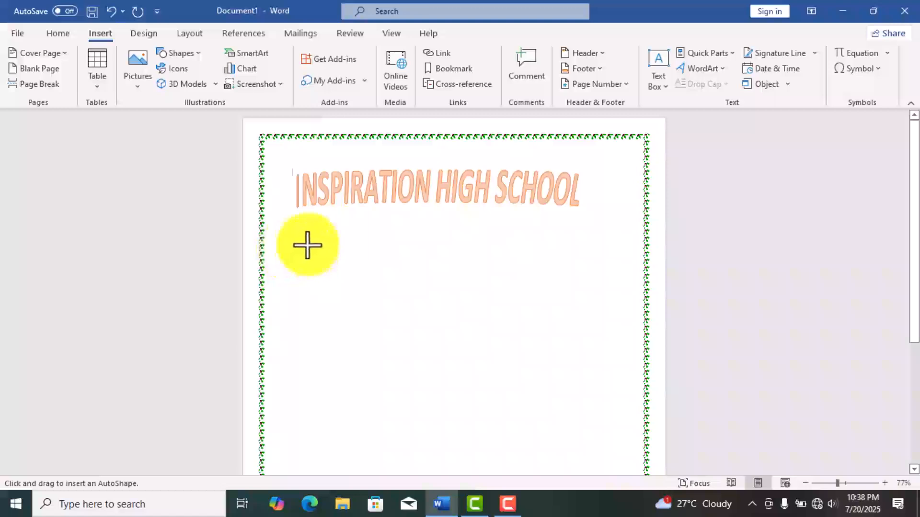
left_click_drag(307, 246, 630, 273)
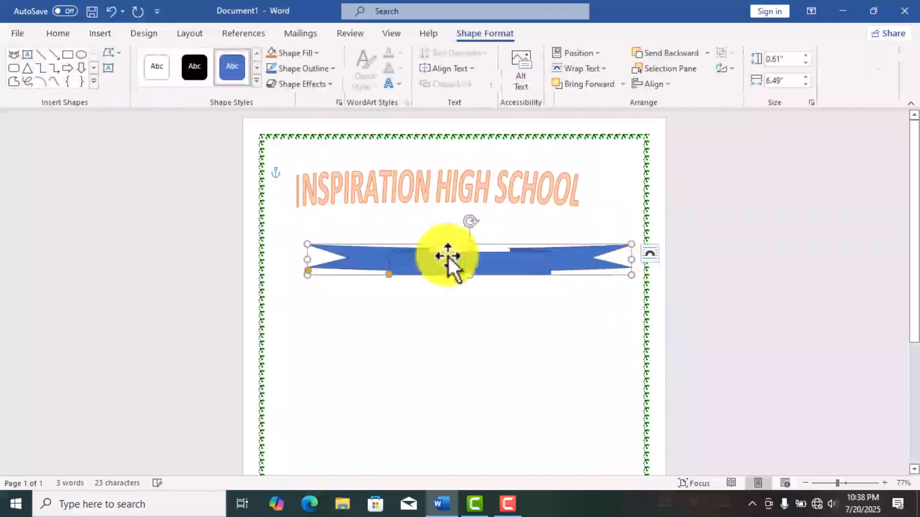
left_click_drag(476, 266, 451, 235)
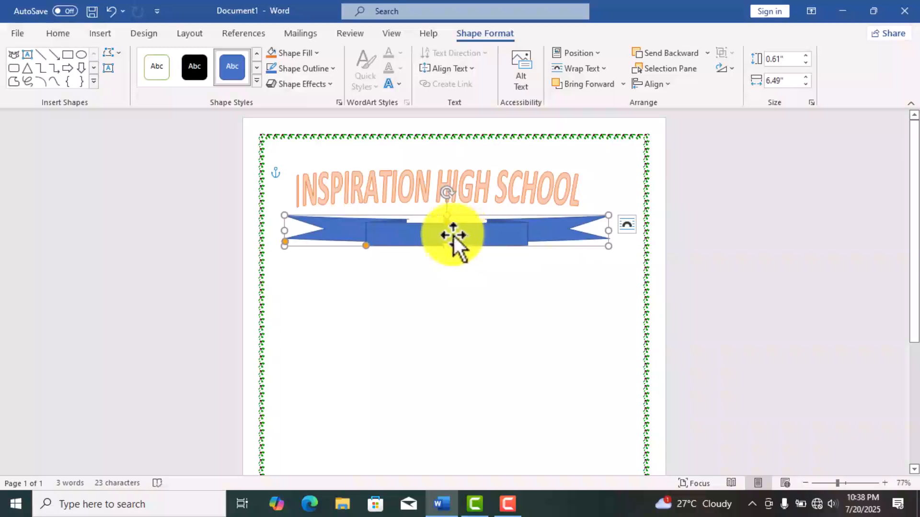
- Add the text "Leaving certificate" inside the blue ribbon shape
right_click(452, 235)
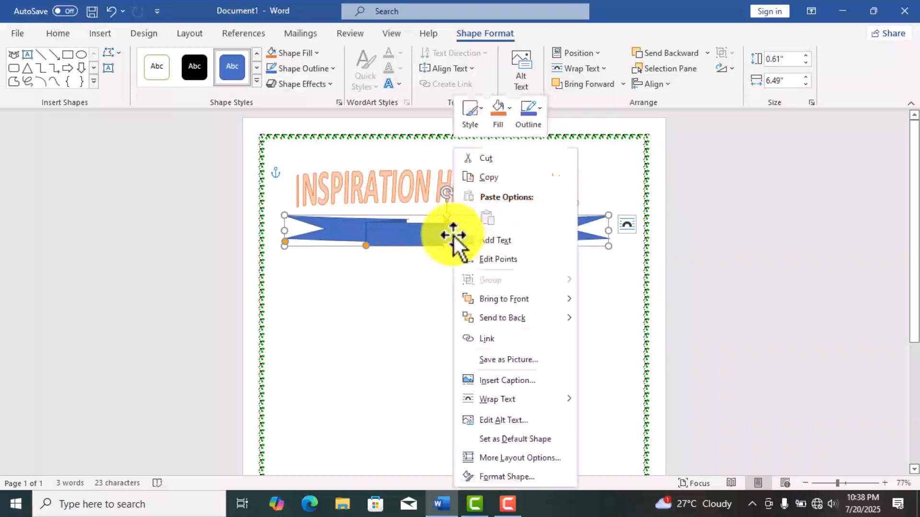
left_click(509, 239)
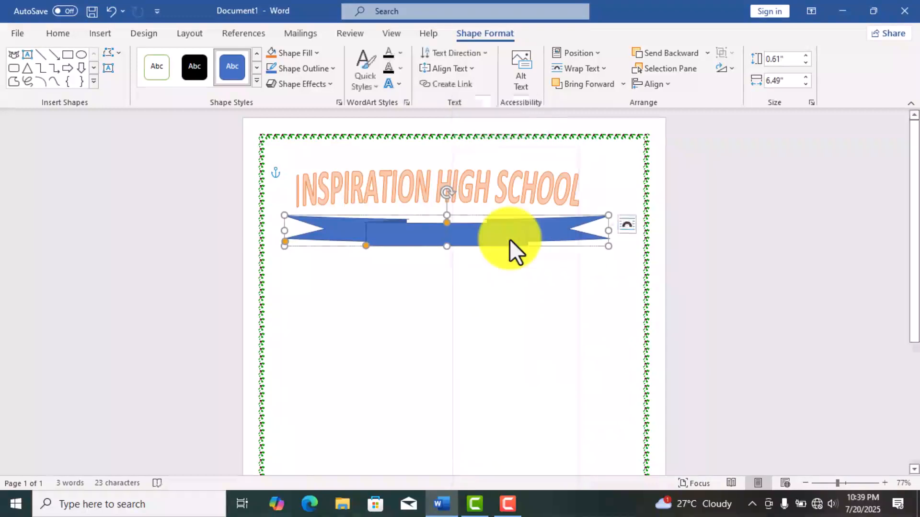
type("le")
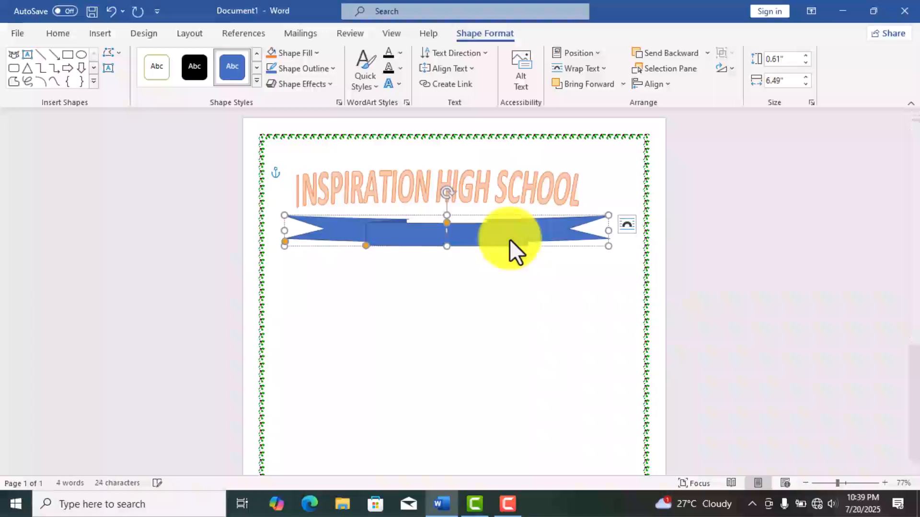
type("avin")
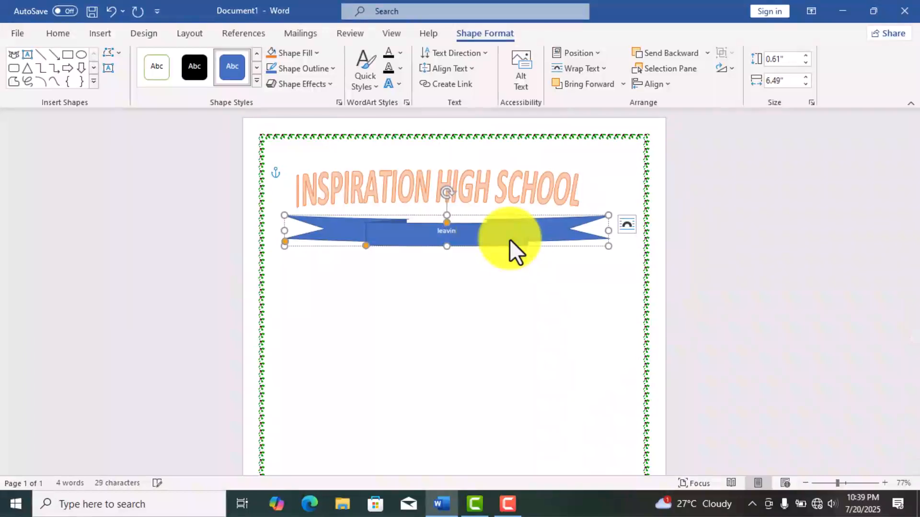
type("g certifi")
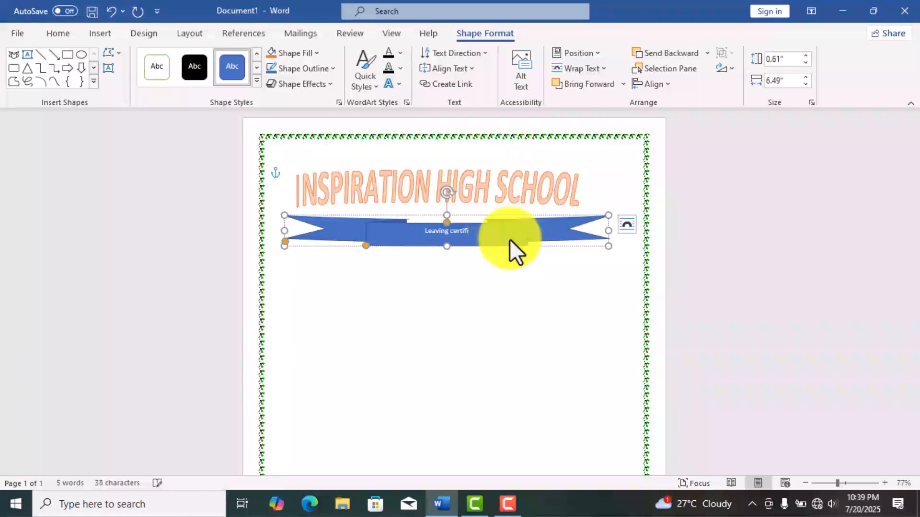
type("cat")
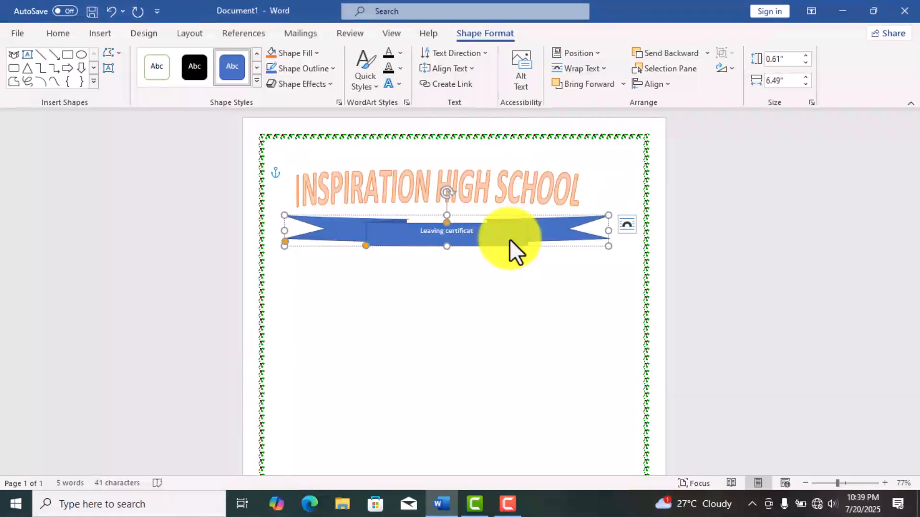
type("e")
- Set the font size of the ribbon's "Leaving certificate" text to 20
double_click(477, 231)
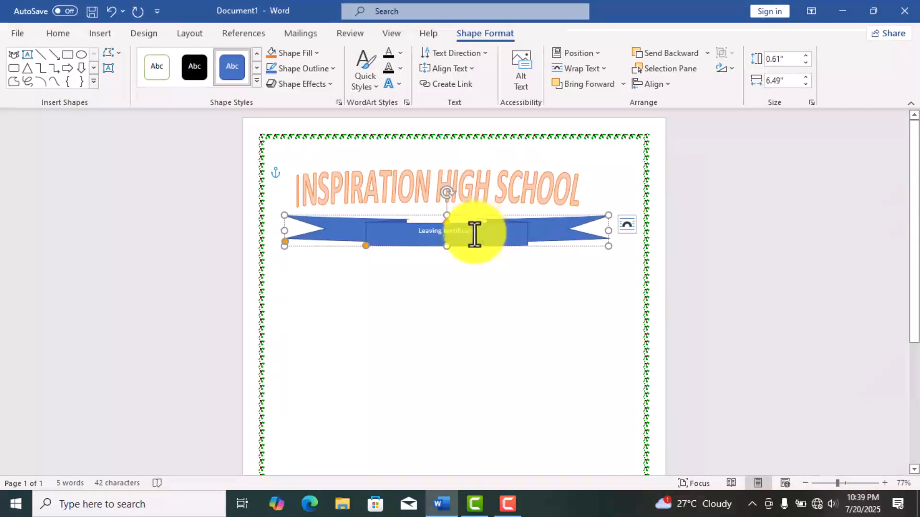
double_click(474, 233)
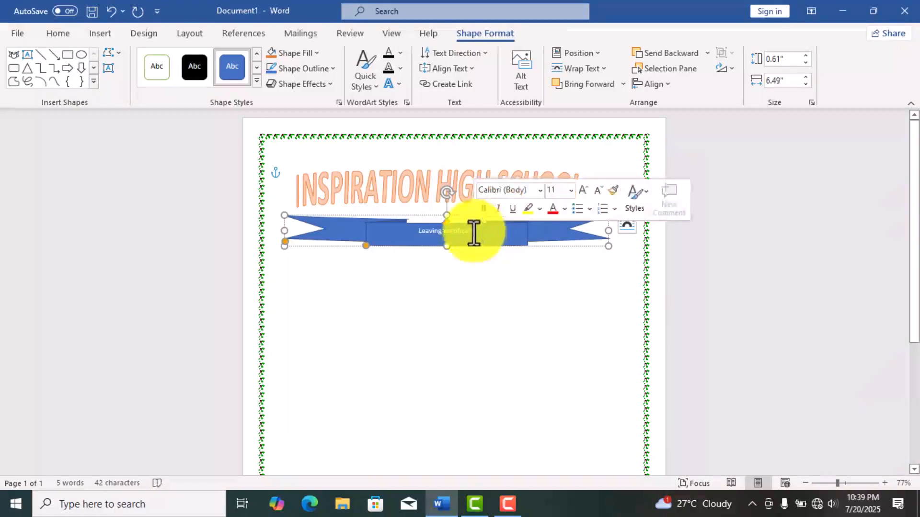
left_click(415, 233, "shift")
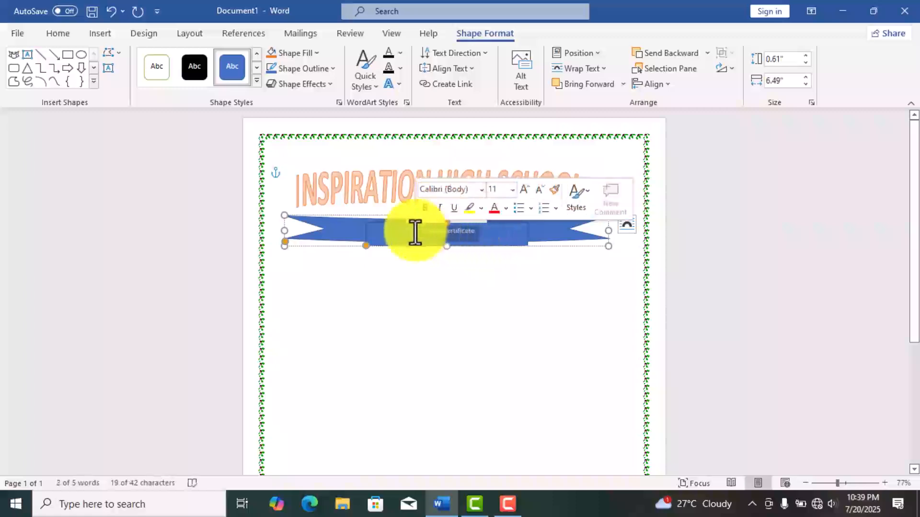
left_click(526, 189)
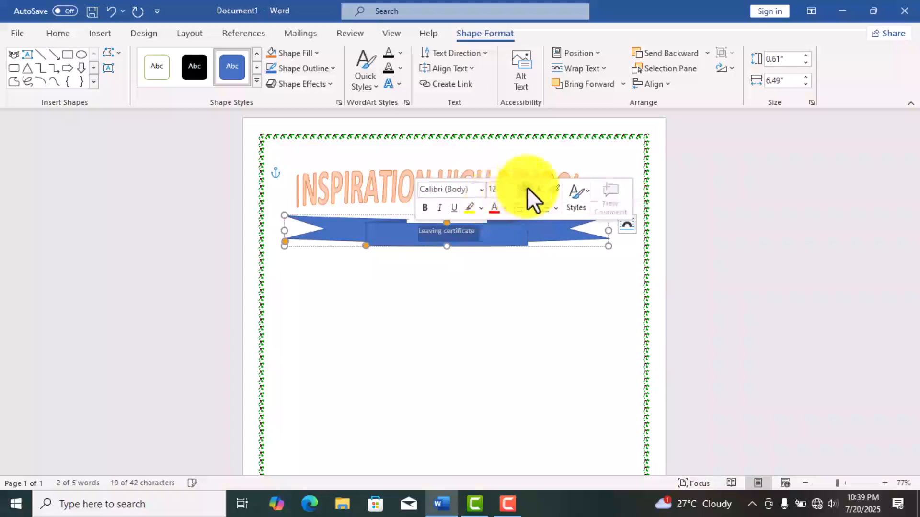
left_click(527, 187)
left_click(527, 188)
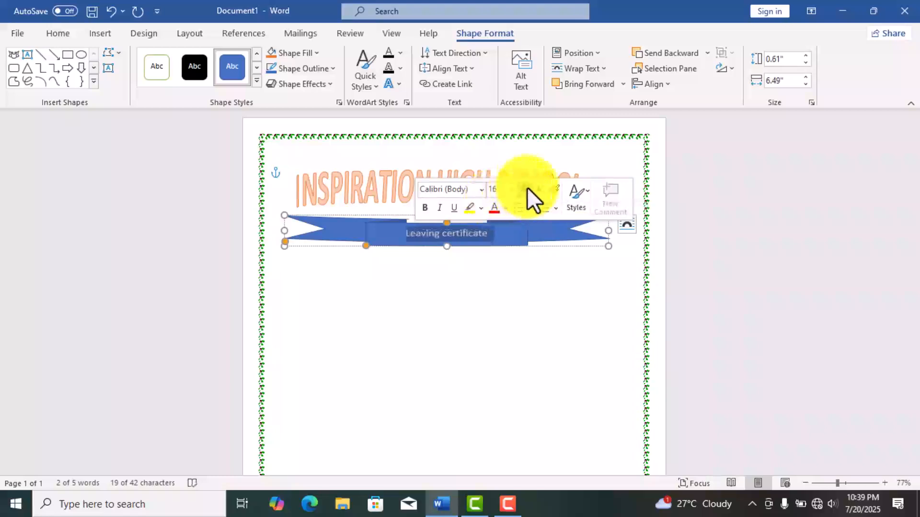
left_click(527, 188)
left_click(527, 188)
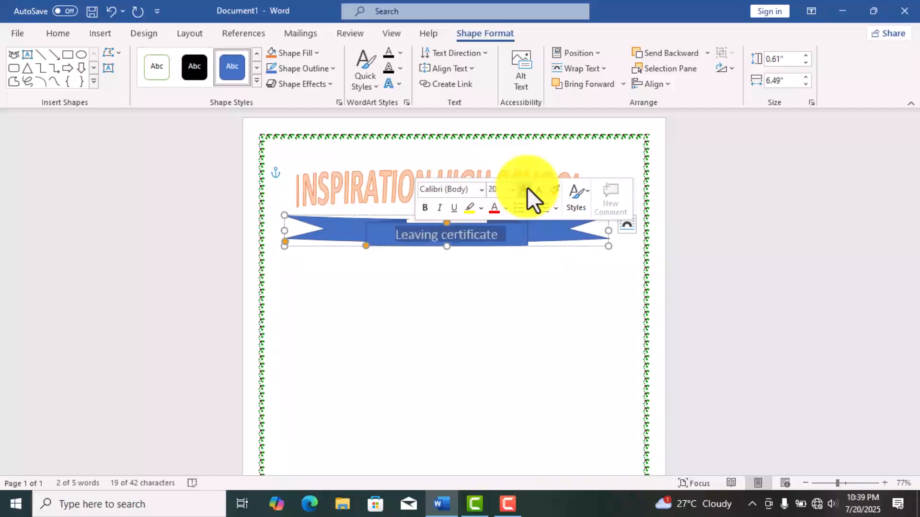
left_click(527, 188)
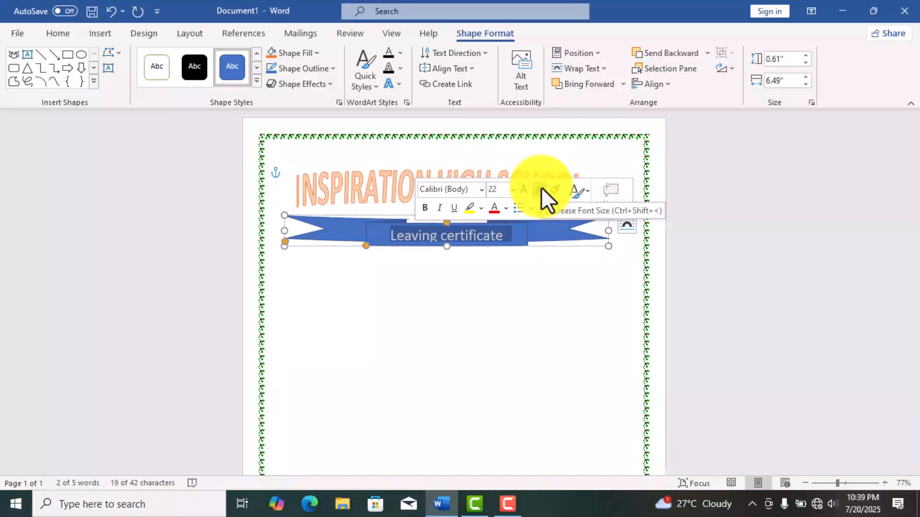
left_click(541, 188)
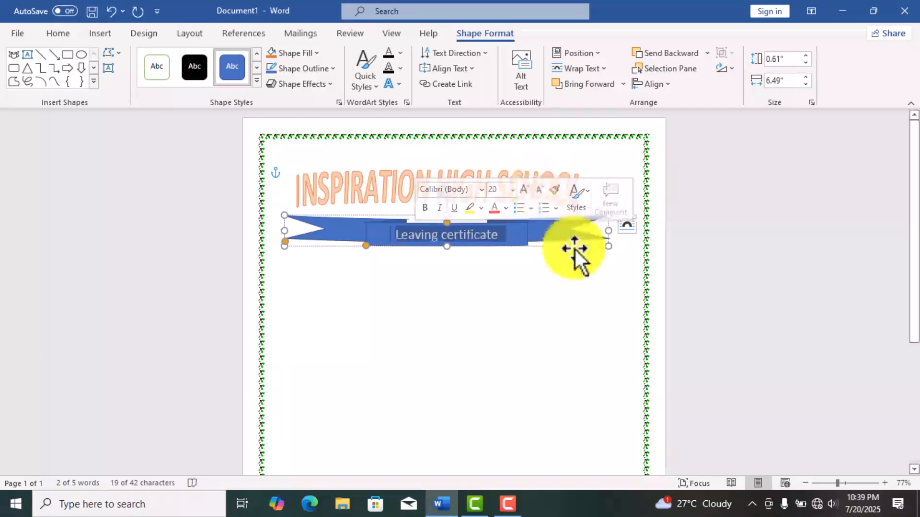
left_click(449, 148)
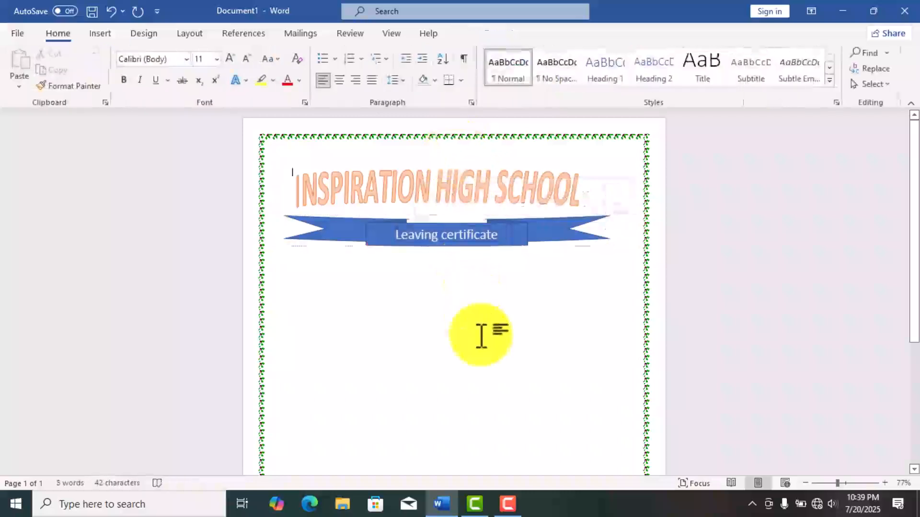